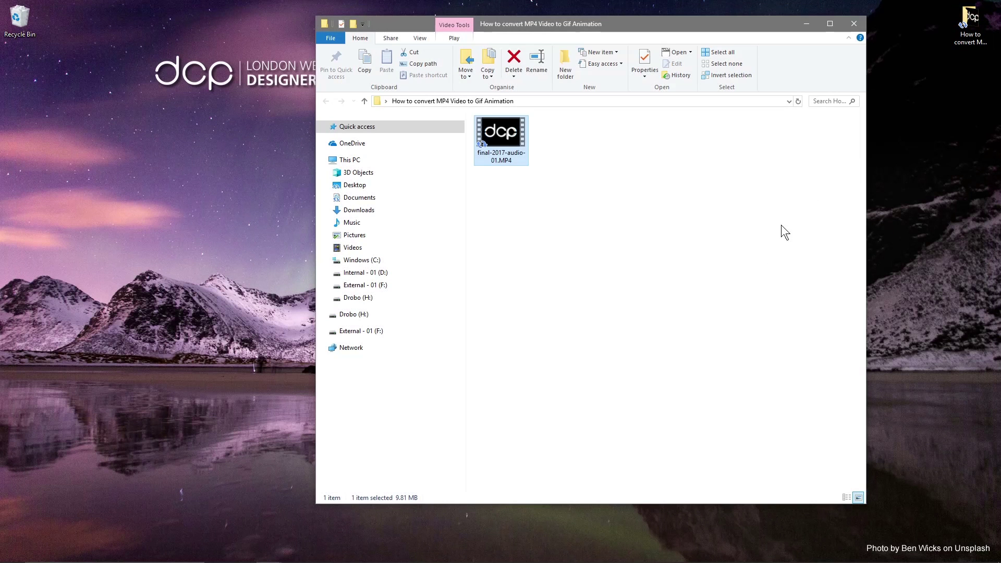
- Check the MP4's Properties details: 1920×1080, 29.97 fps, 9.81 MB
double_click(506, 140)
right_click(507, 140)
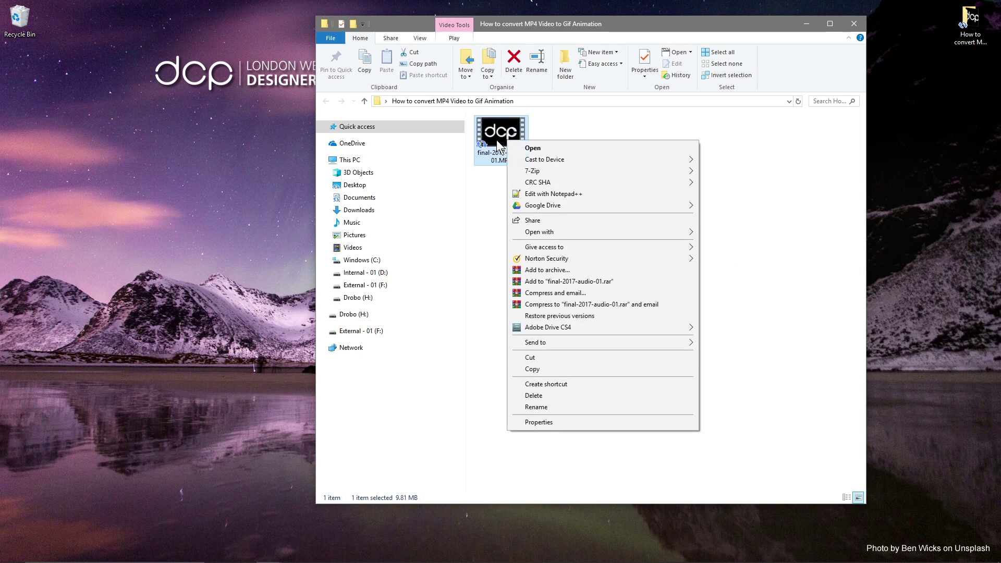
click(546, 421)
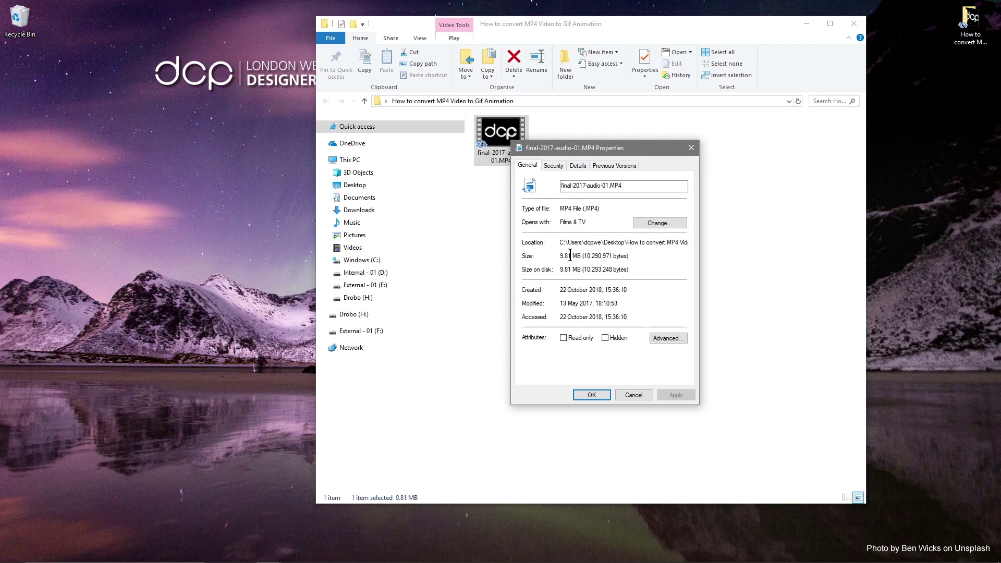
click(578, 166)
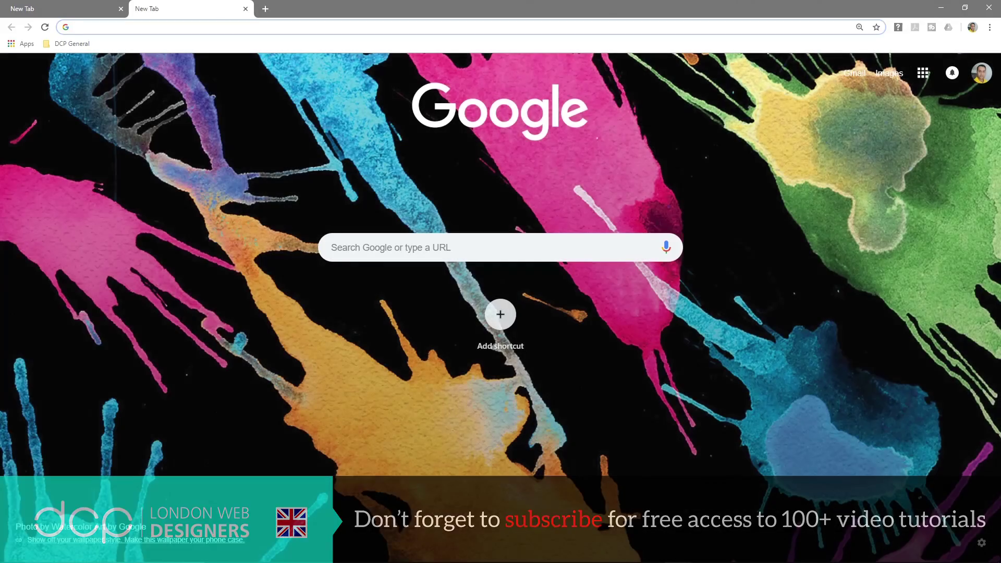
- Load the Aspect Ratio Calculator page from the pasted URL and close the empty tab
click(373, 27)
text(https://andrew.hedges.name/experiments/aspect_ratio/)
click(245, 45)
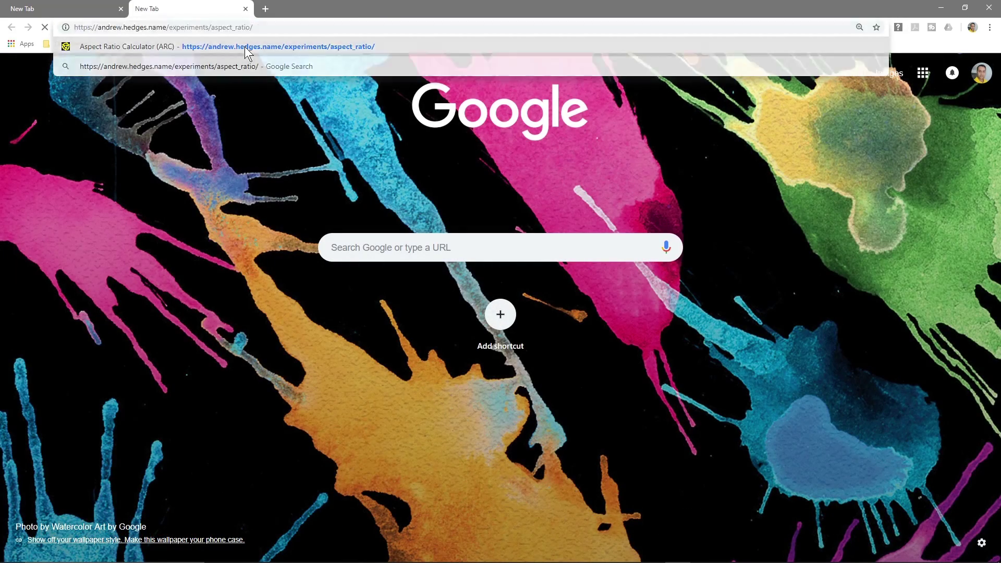
click(104, 9)
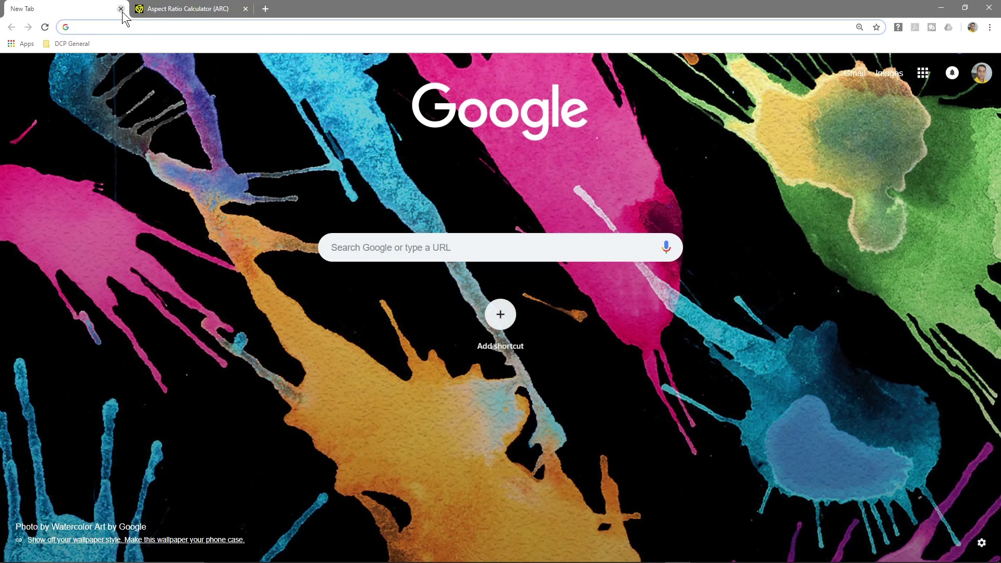
click(121, 9)
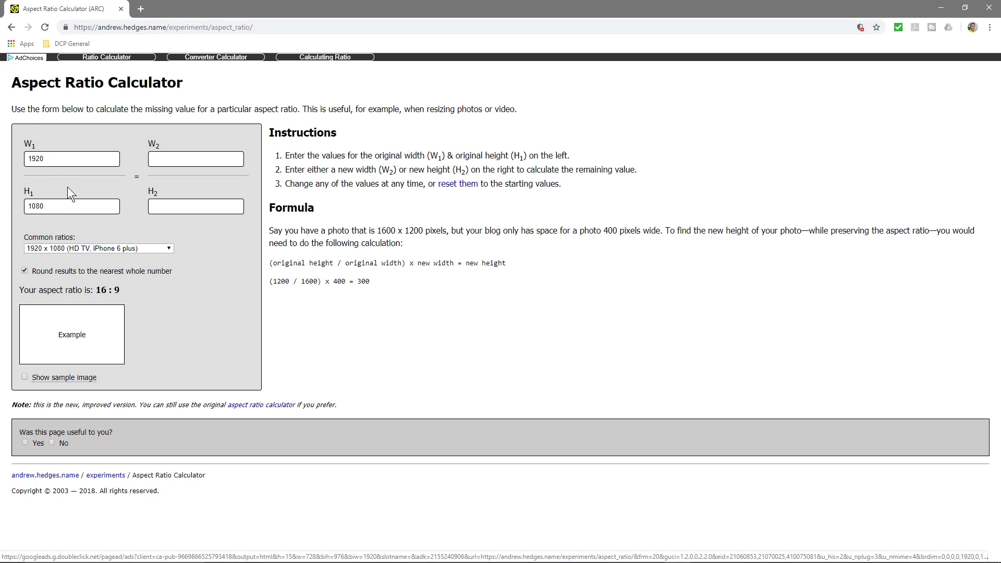
- Enter 480 as W2 to scale 1920×1080 to H2 270
click(171, 157)
text(480)
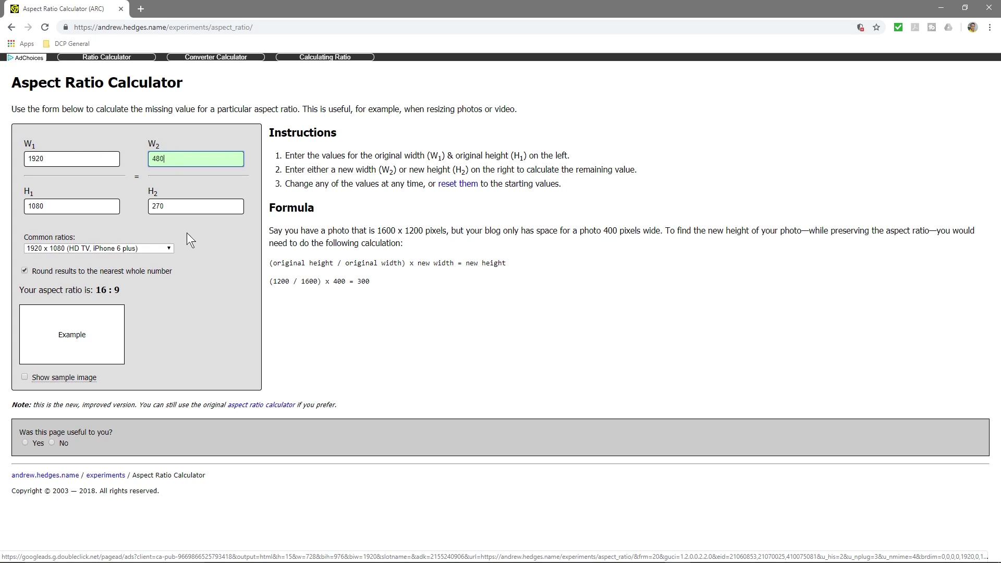
key(ctrl+a)
text(1280)
key(BackSpace)
key(BackSpace)
key(BackSpace)
key(BackSpace)
text(480)
click(141, 9)
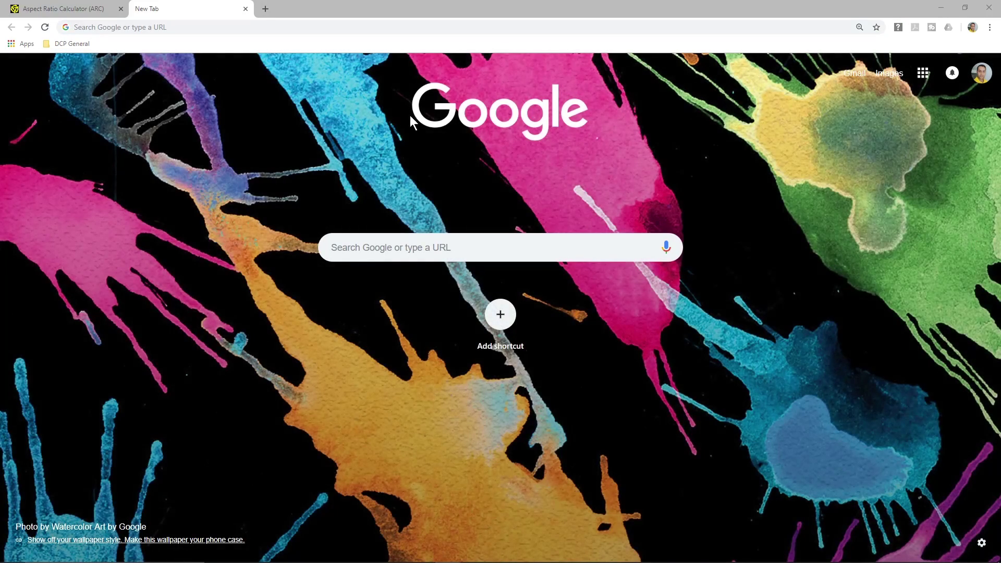
- Load onlineconverter.com's MP4 to GIF page and choose final-2017-audio-01.MP4
click(200, 29)
text(https://www.onlineconverter.com/mp4-to-gif)
key(Return)
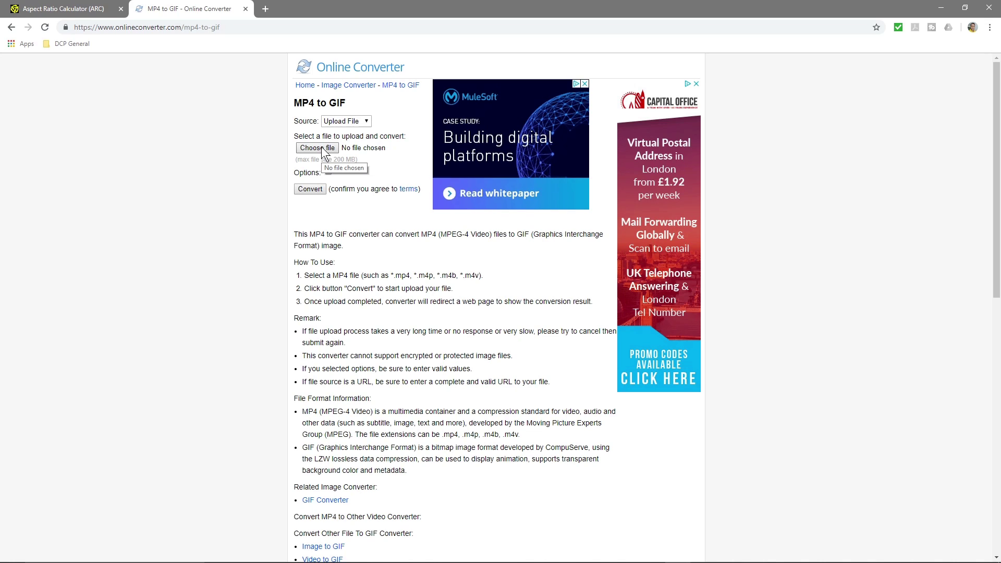
drag(295, 103, 342, 102)
click(324, 107)
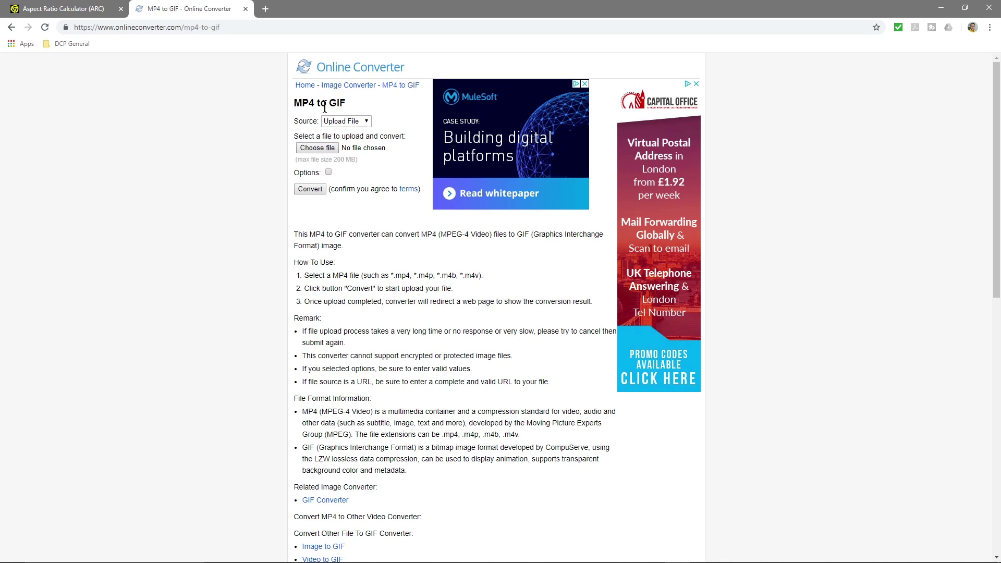
click(323, 152)
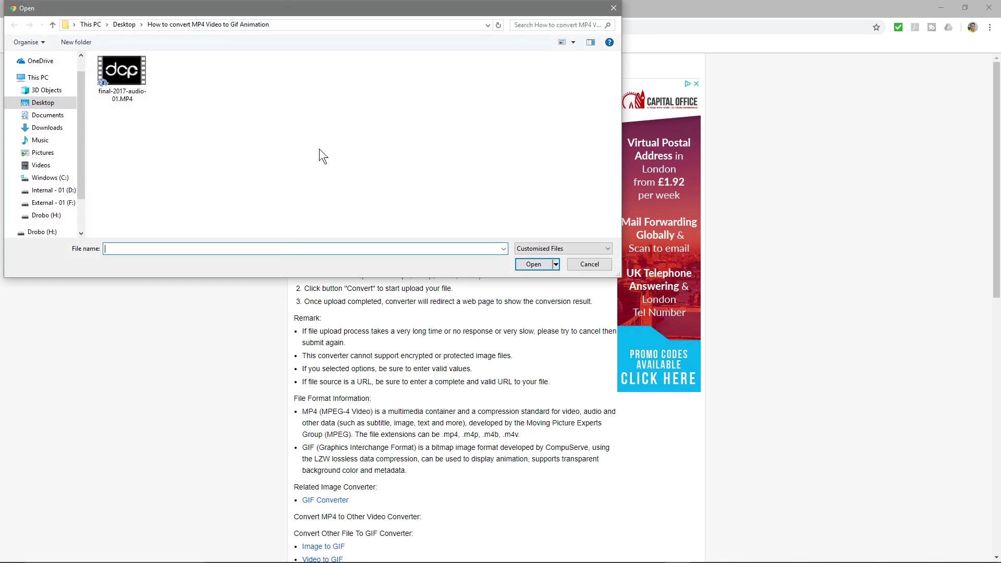
click(130, 78)
click(533, 265)
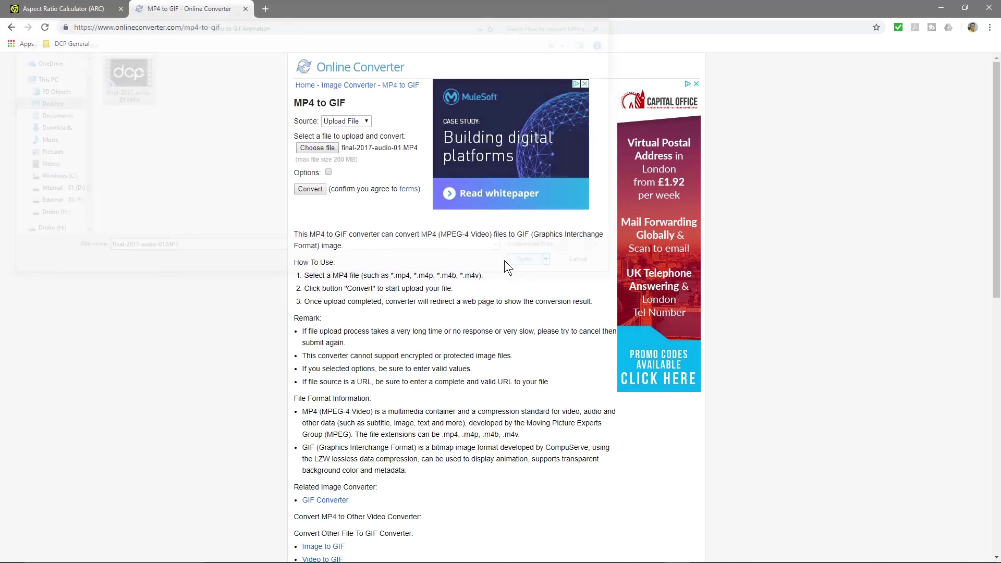
- Enable Options, set the frame size to 480 x 270, and start the conversion
click(328, 172)
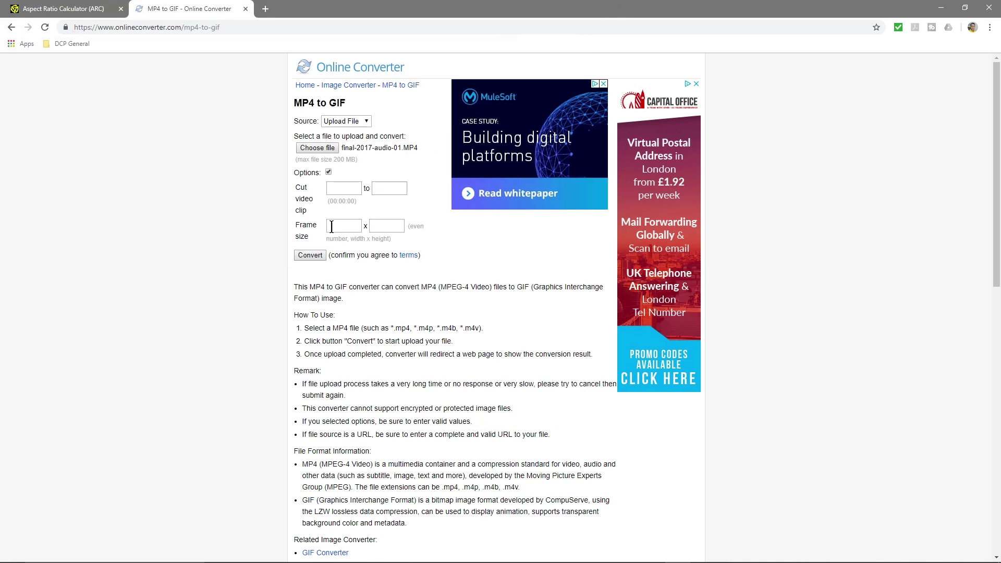
click(333, 226)
click(123, 12)
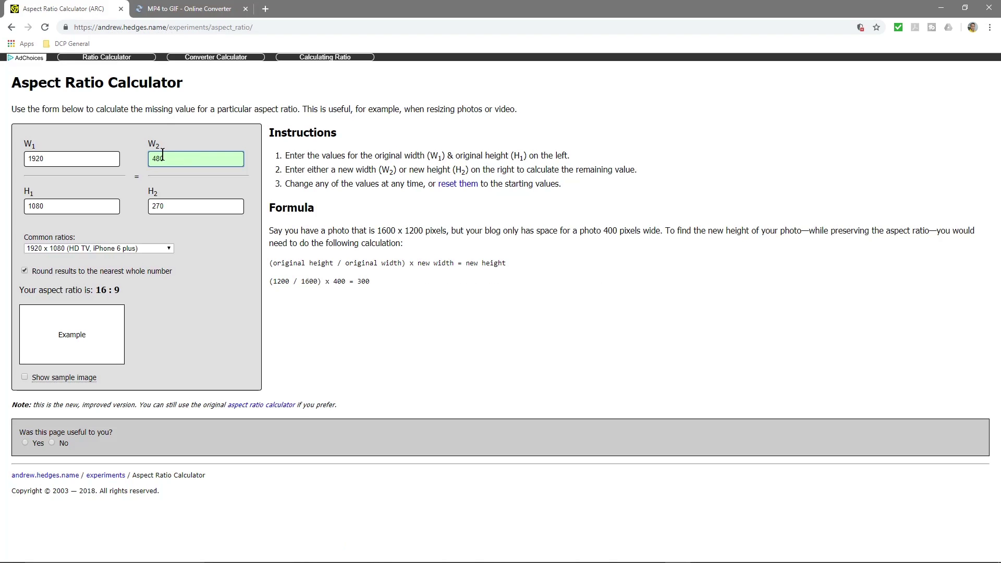
click(175, 11)
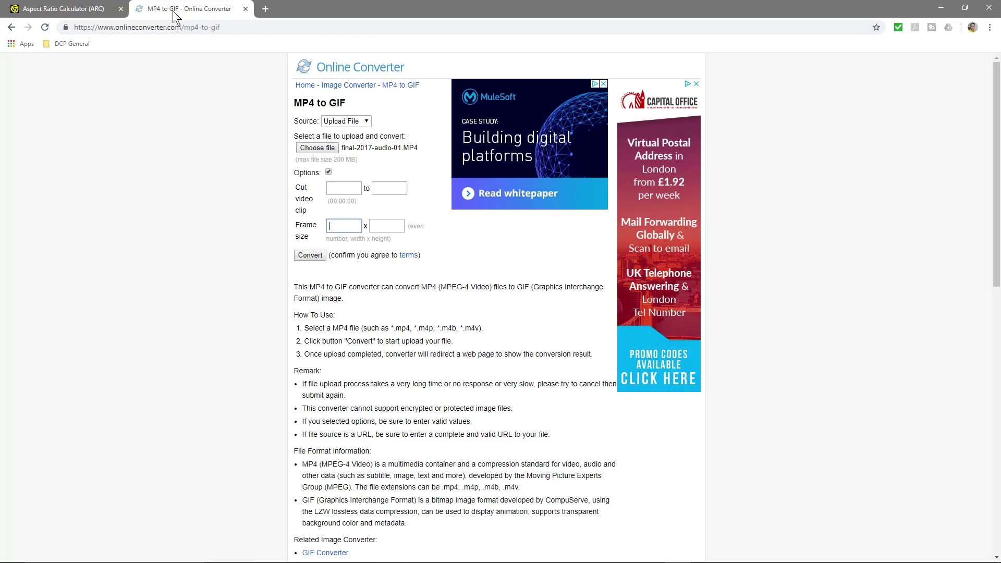
text(480)
click(386, 220)
text(270)
click(312, 256)
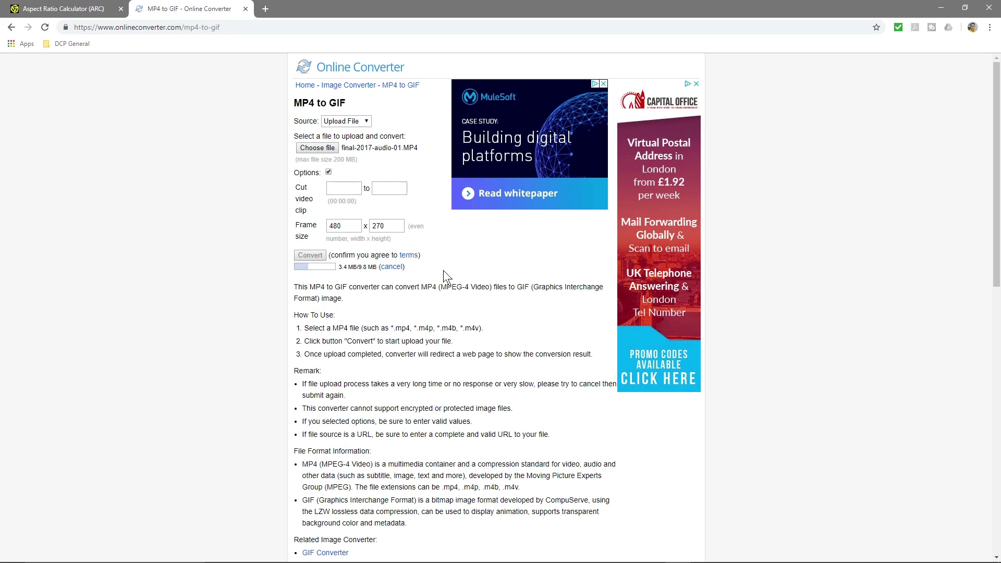
- Zoom the page in and watch the upload until the GIF conversion shows Completed
key(ctrl+plus)
key(ctrl+plus)
key(ctrl+plus)
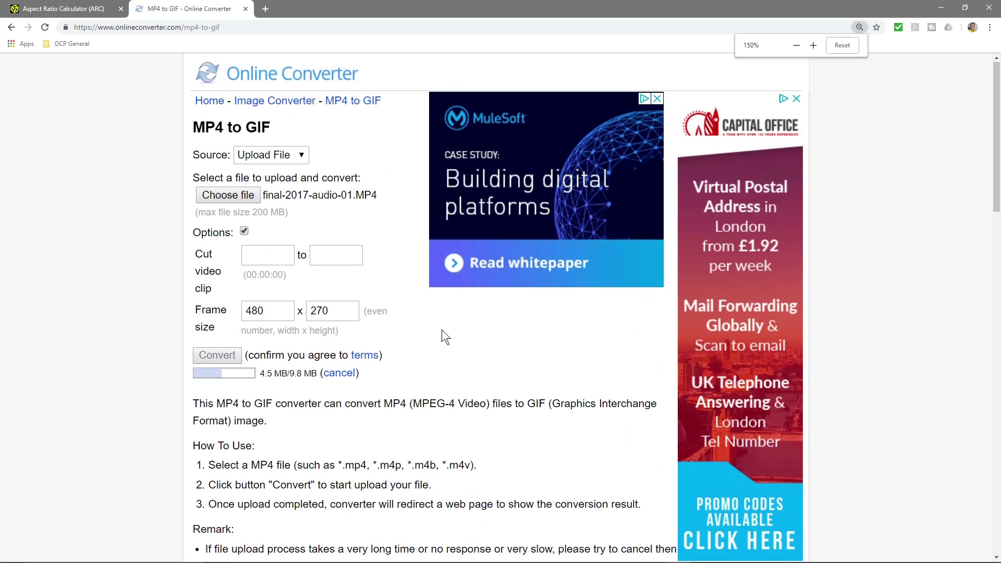
scroll(445, 325, down, 1)
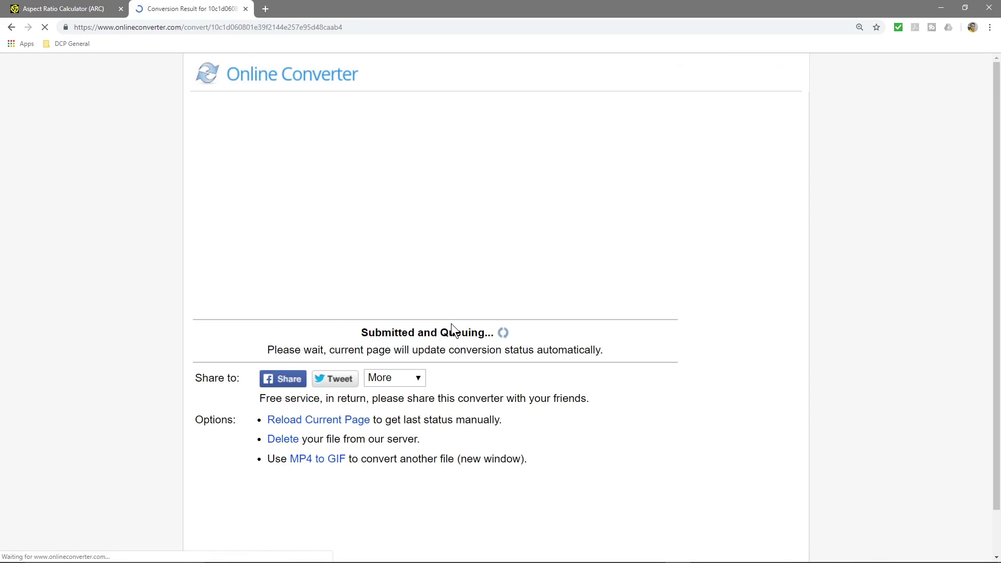
drag(375, 333, 484, 333)
click(334, 348)
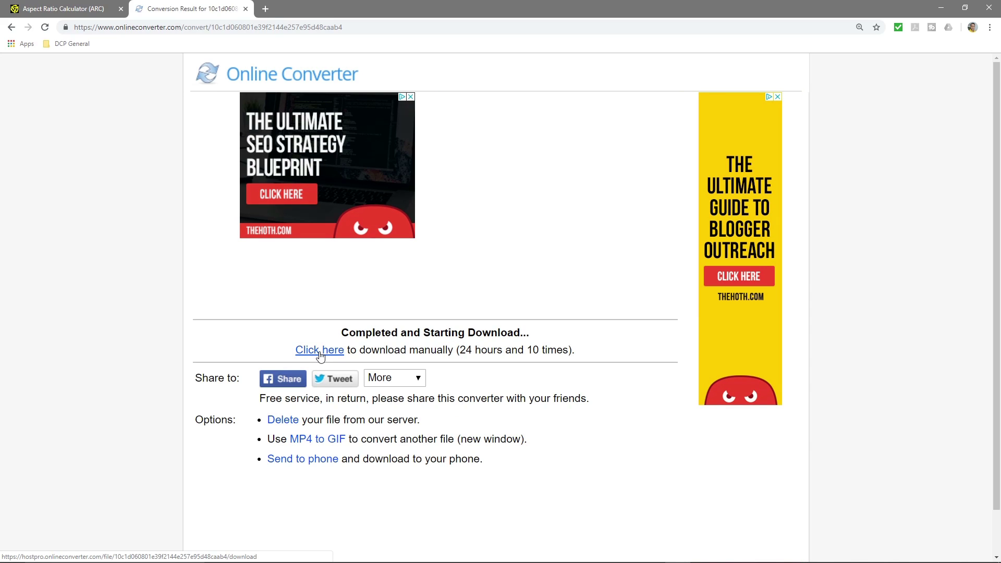
- Download final2017audio01 (1).gif and copy it into the project folder beside the MP4
click(320, 350)
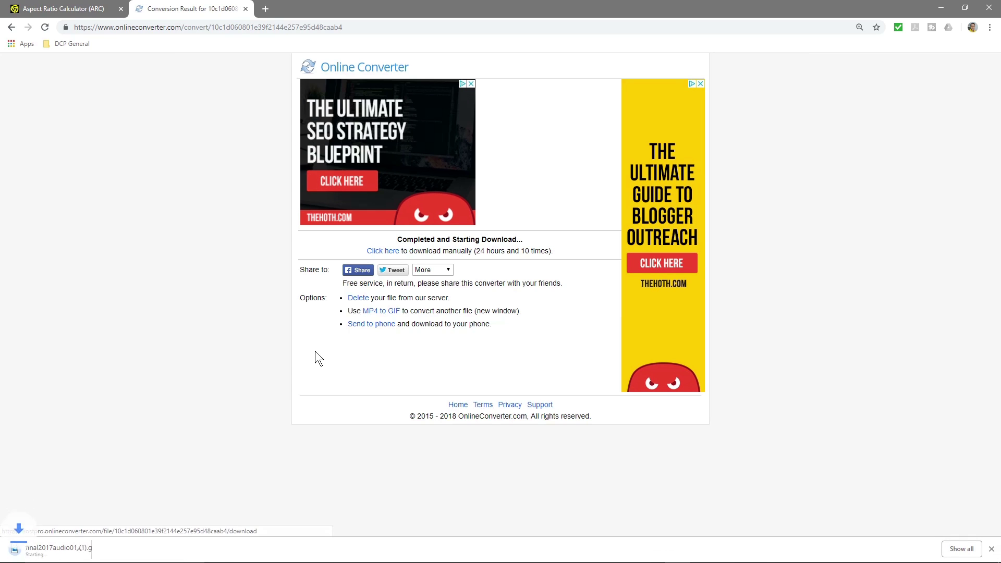
double_click(590, 7)
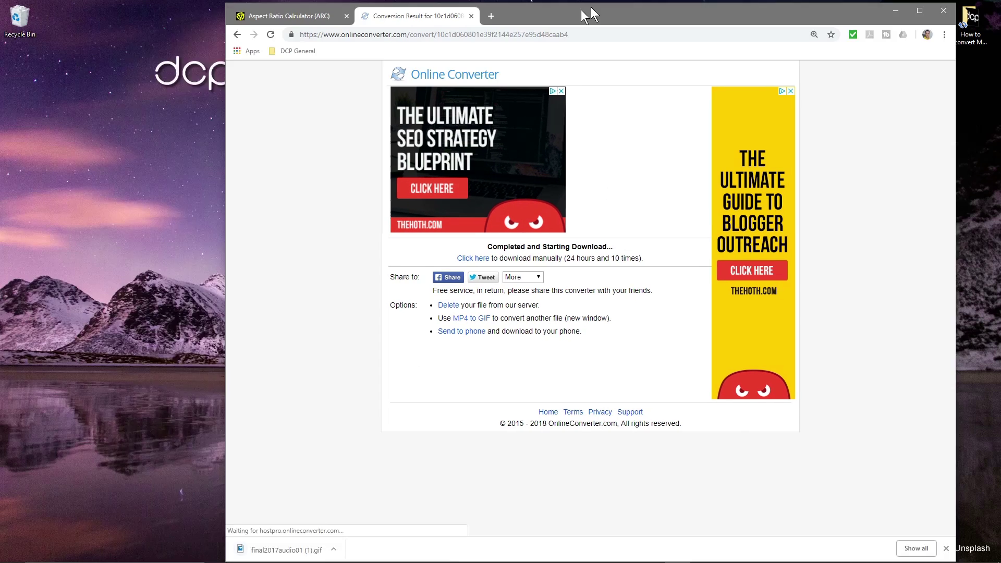
drag(590, 7, 311, 11)
click(964, 33)
double_click(963, 32)
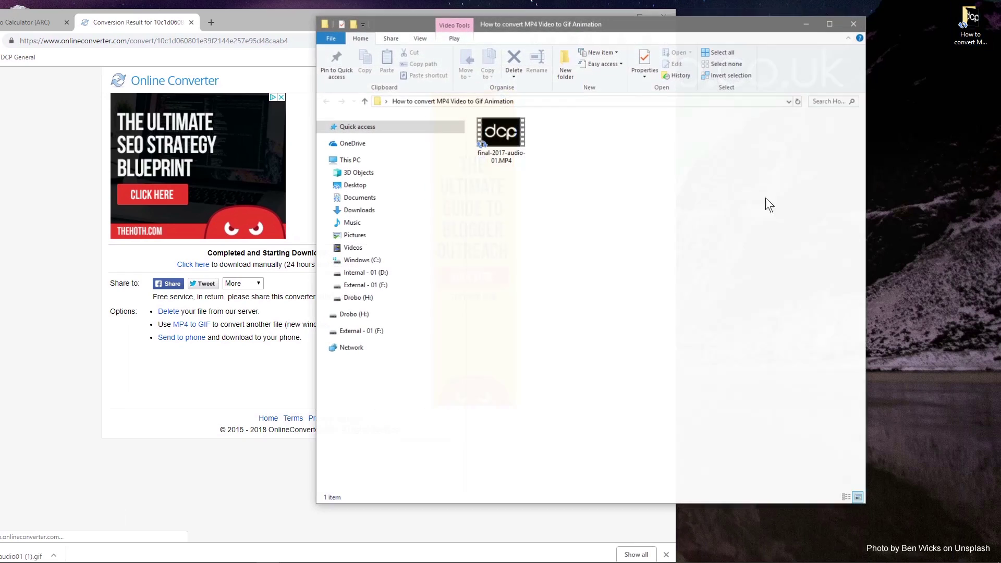
click(32, 557)
drag(33, 557, 762, 214)
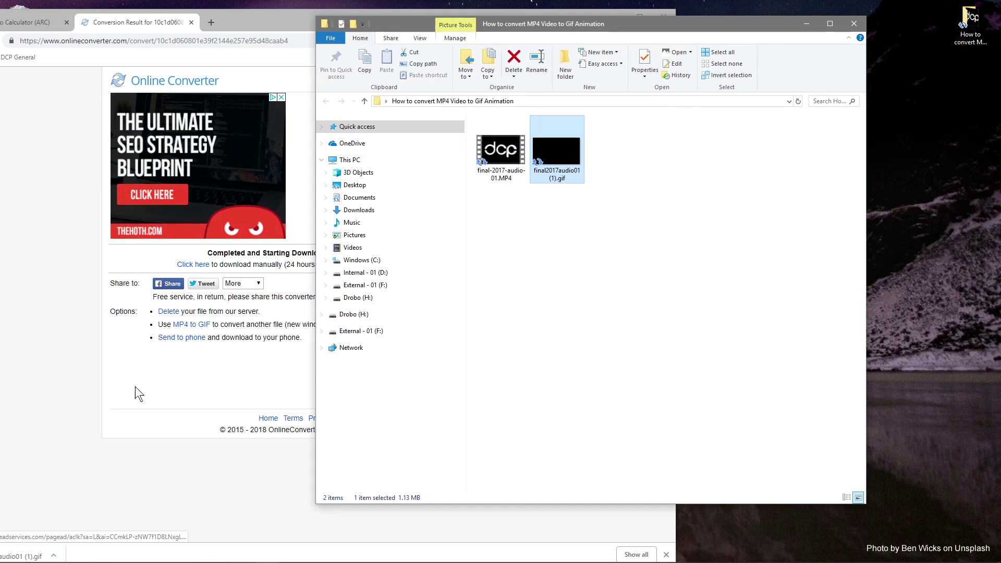
- Close the conversion and calculator tabs, leaving a blank tab, and tile Chrome beside the folder
drag(240, 21, 316, 21)
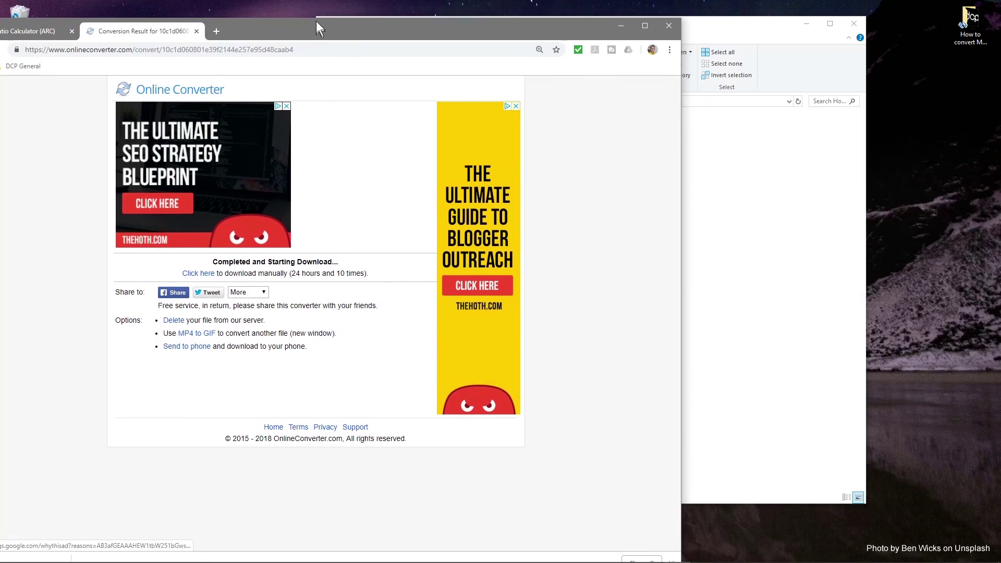
click(813, 233)
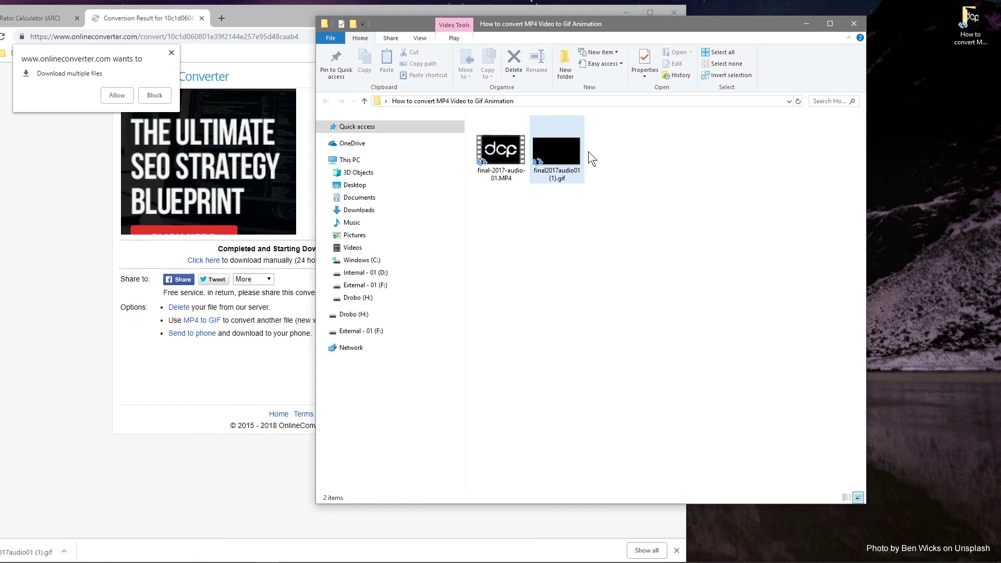
click(289, 11)
click(198, 18)
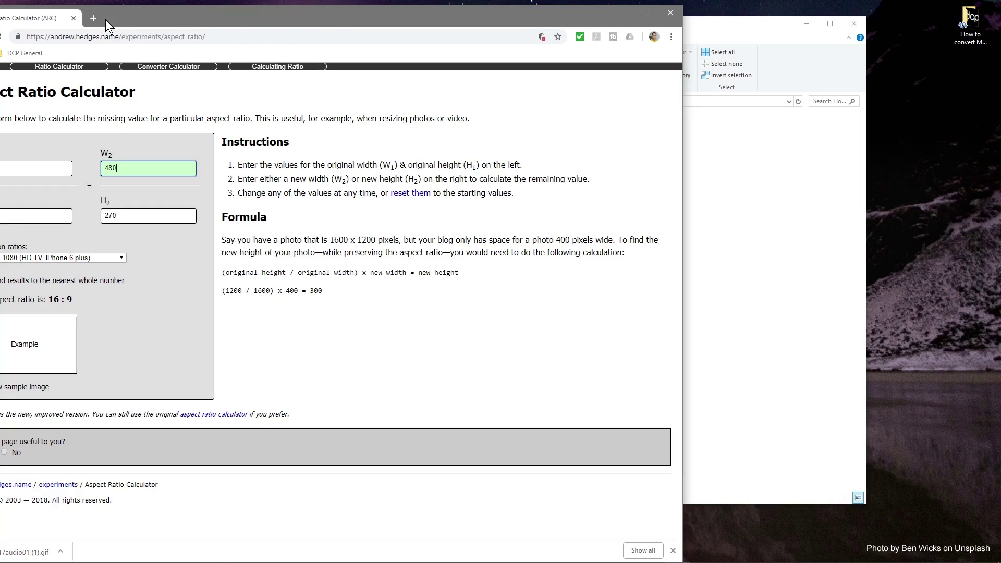
click(92, 18)
click(73, 17)
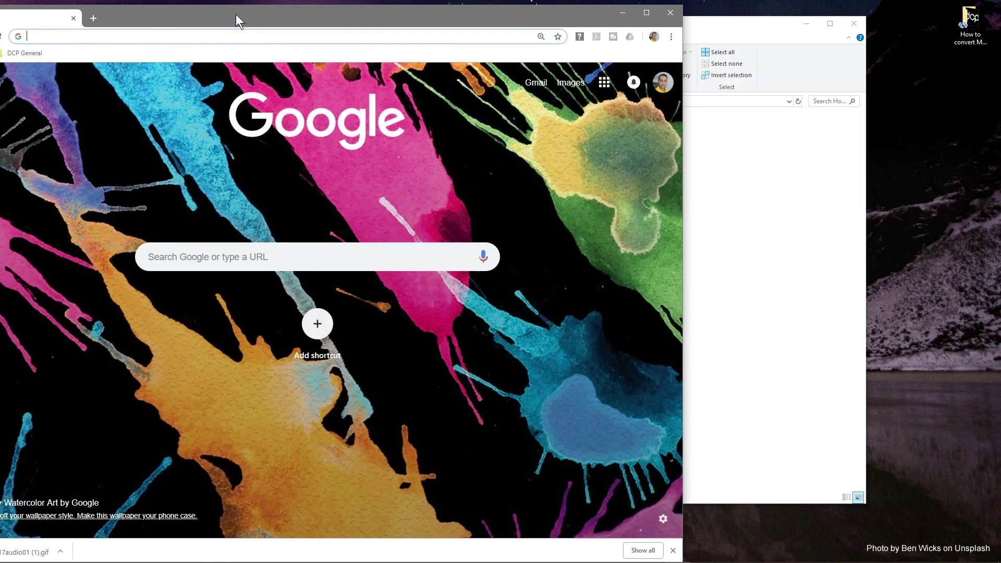
drag(235, 14, 2, 88)
click(702, 177)
- Drag final2017audio01 (1).gif into Chrome to play the looping 480×270 logo animation
click(691, 140)
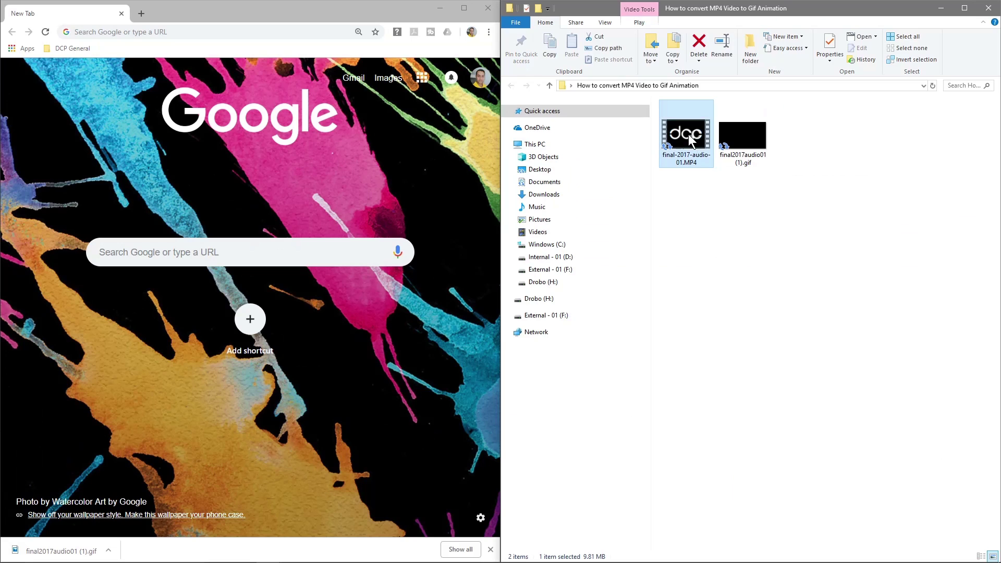
click(740, 151)
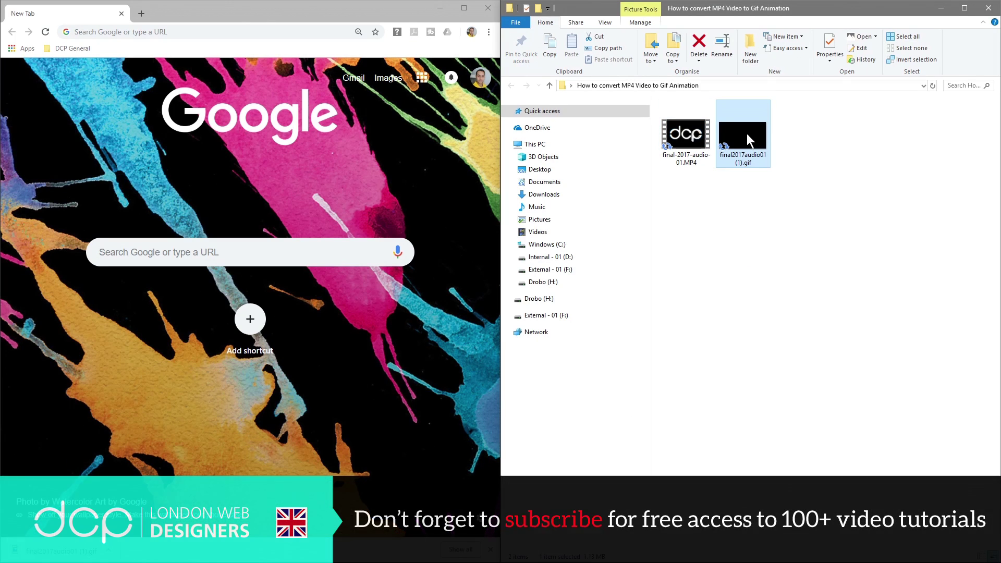
drag(279, 189, 280, 190)
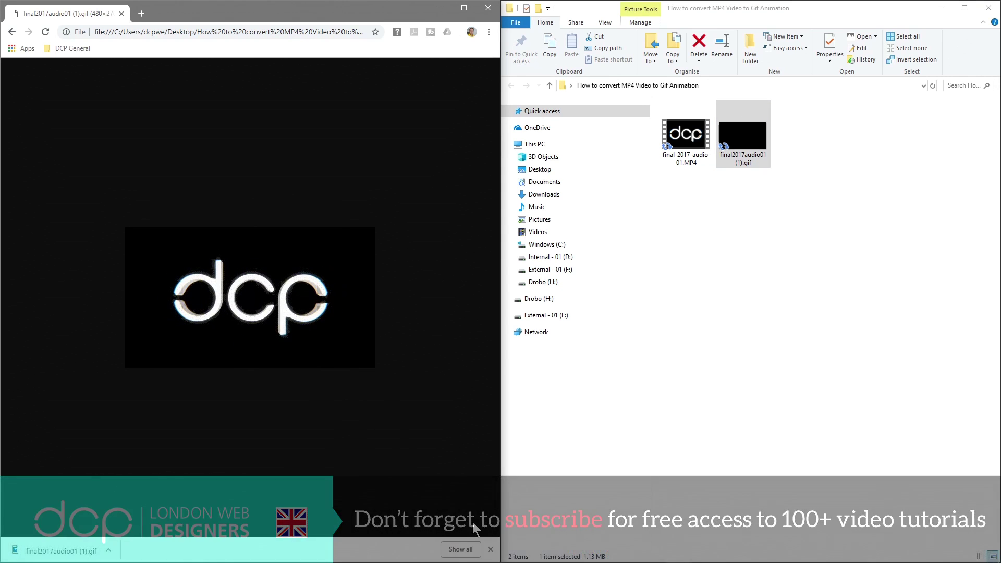
click(492, 549)
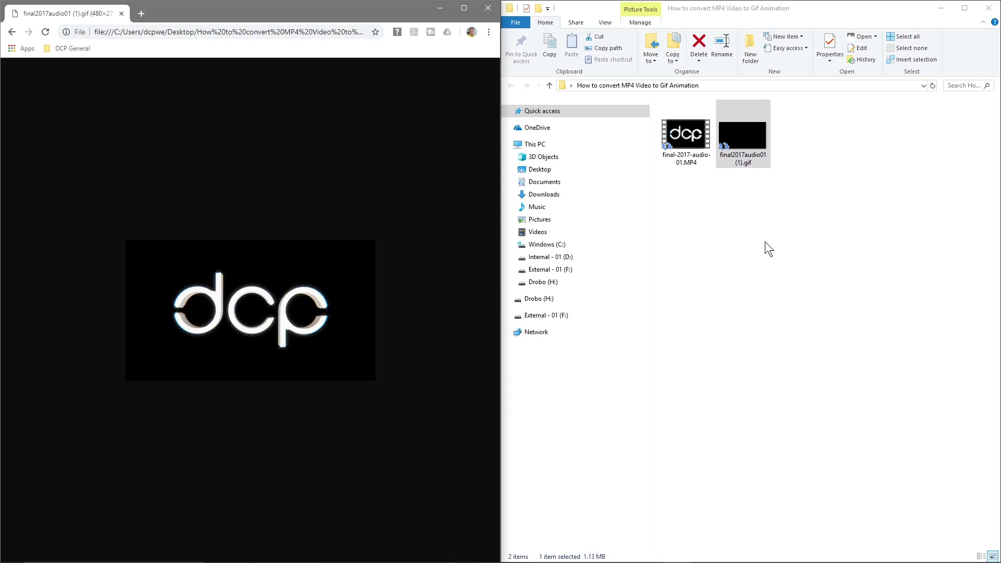
click(749, 145)
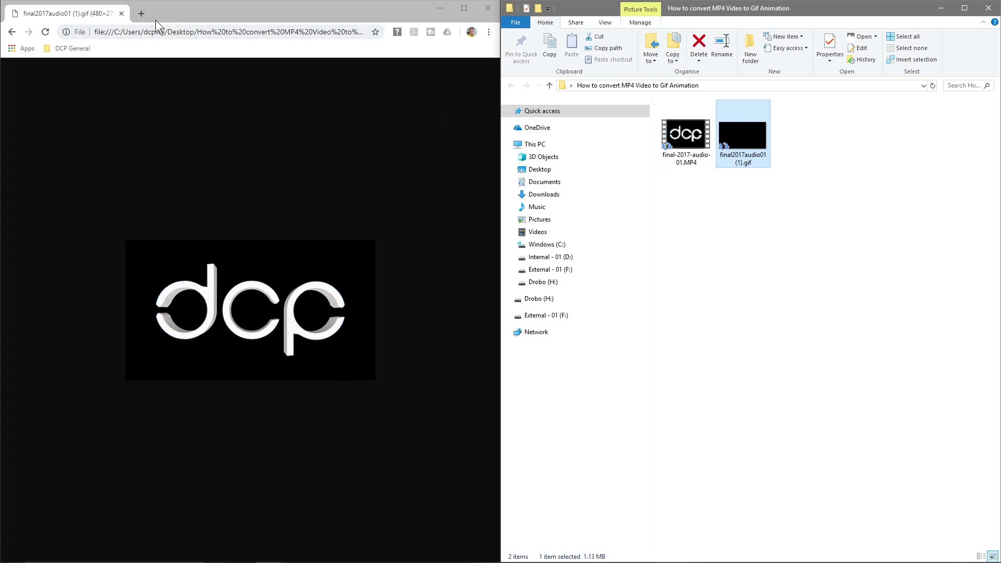
- Load Twitter, compose a tweet 'Logo in Gif Animation', and attach the logo GIF
click(142, 13)
text(twitter.com/dcpwebdesigners)
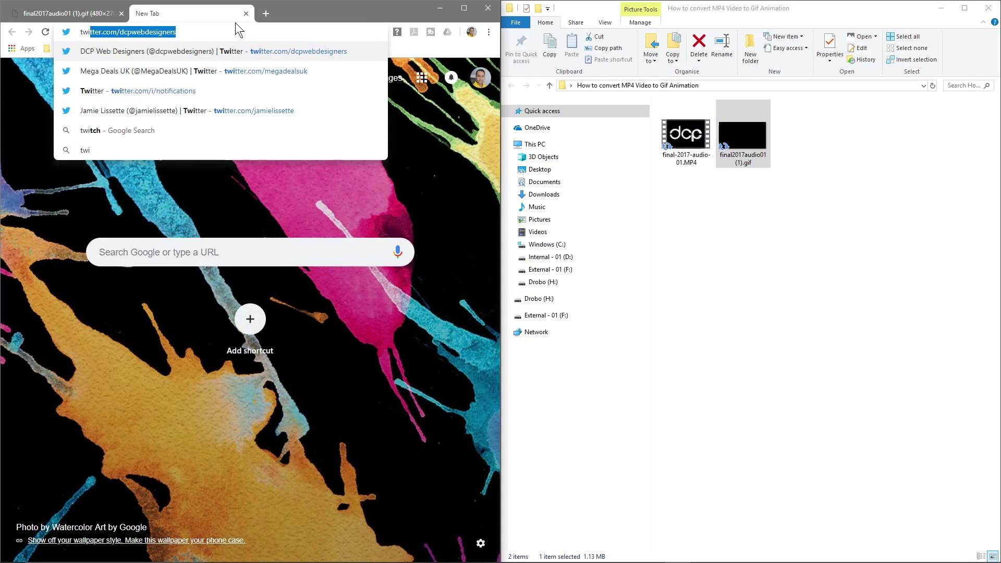
key(Return)
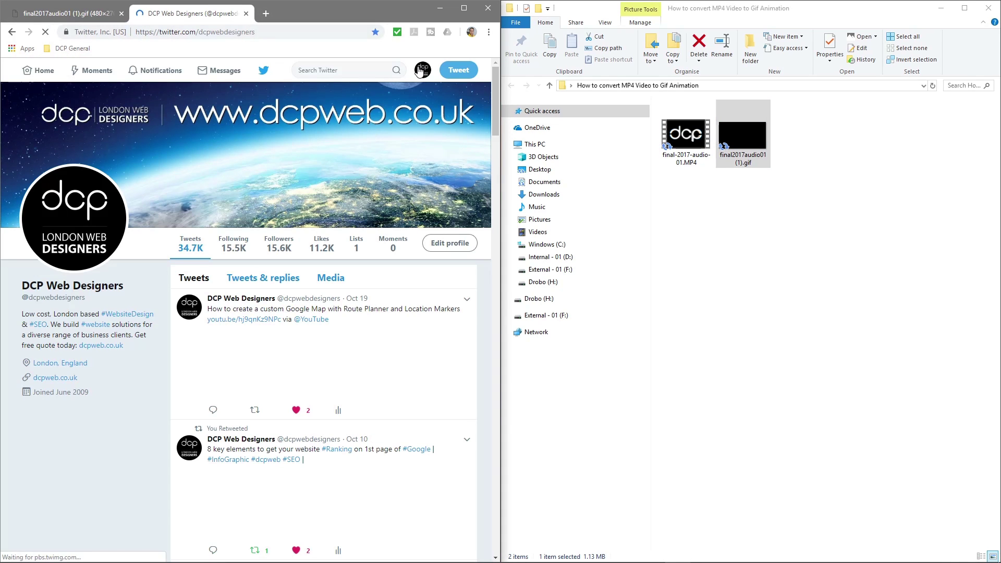
click(459, 70)
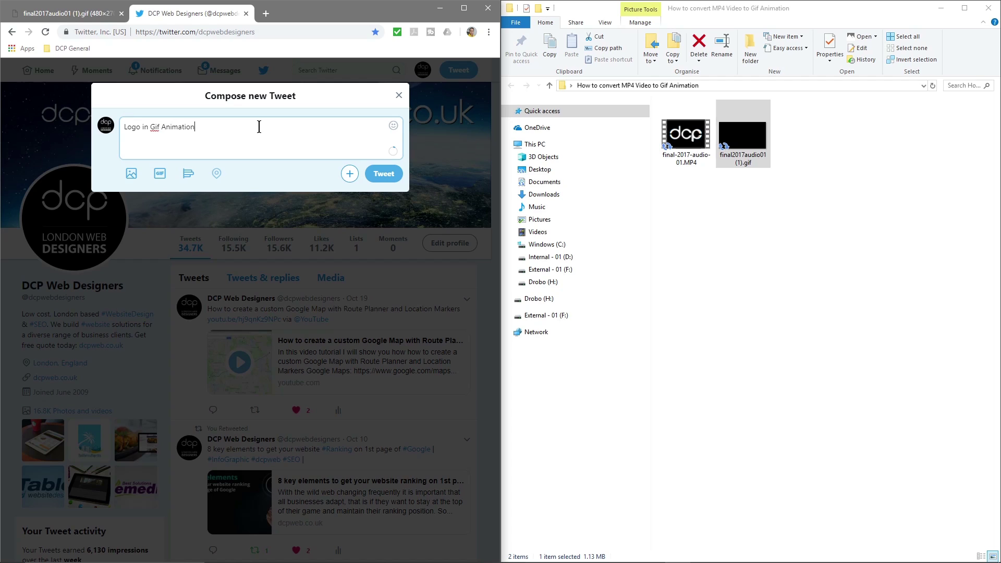
drag(742, 134, 168, 147)
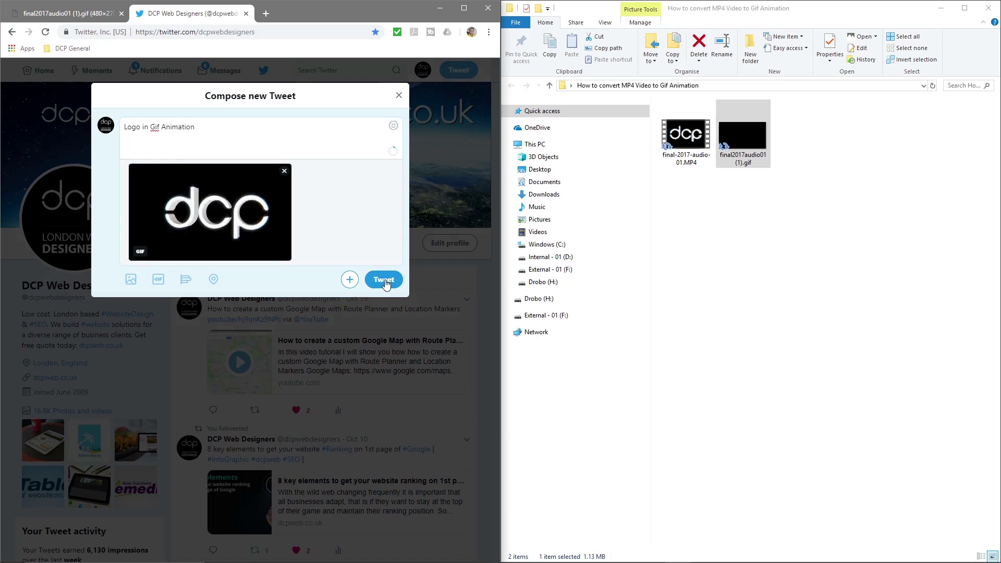
- Post the 'Logo in Gif Animation' tweet with its GIF
click(384, 280)
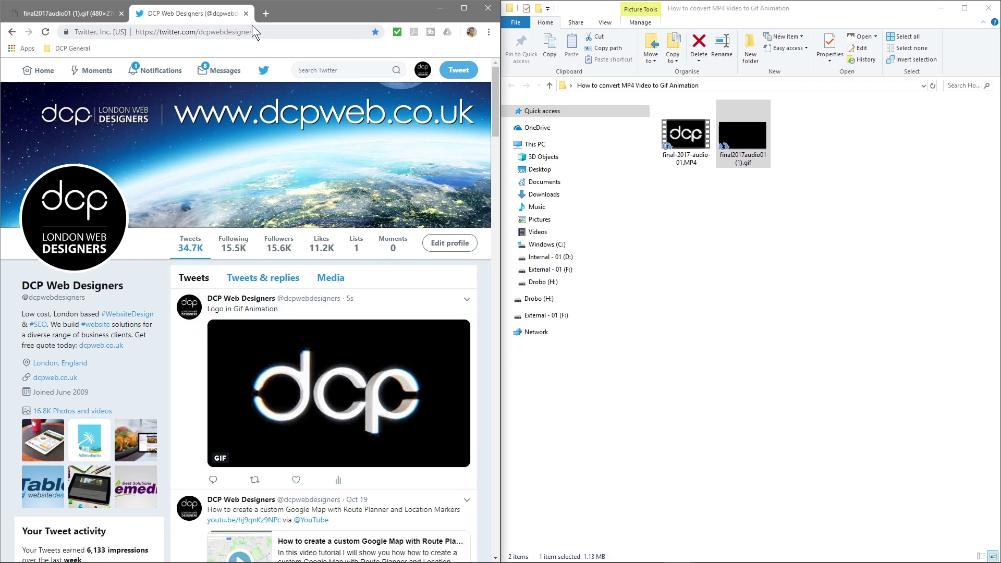
- Load the DCP Web Designers Facebook page from the address-bar suggestion
click(266, 13)
text(fac)
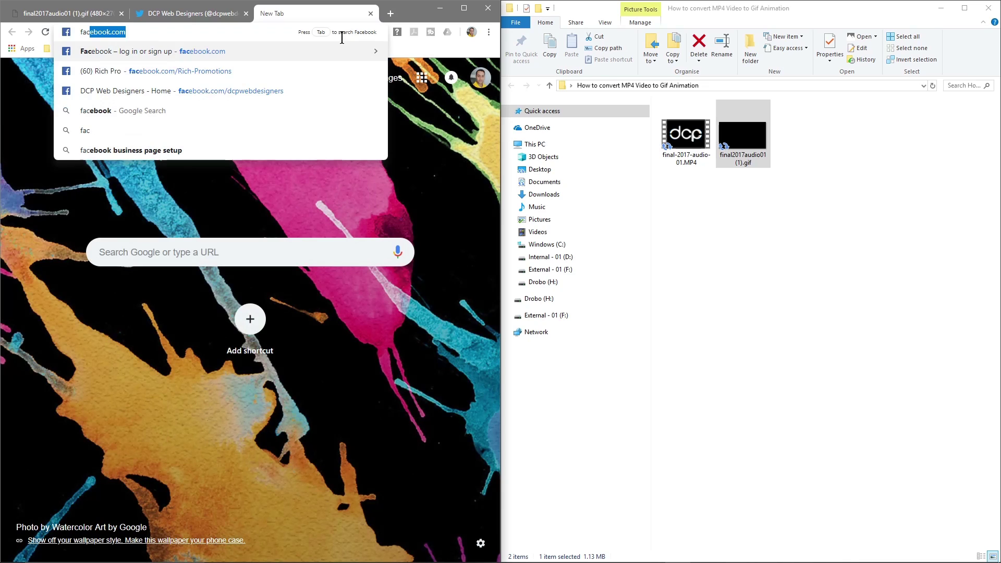
key(Down)
key(Down)
key(Return)
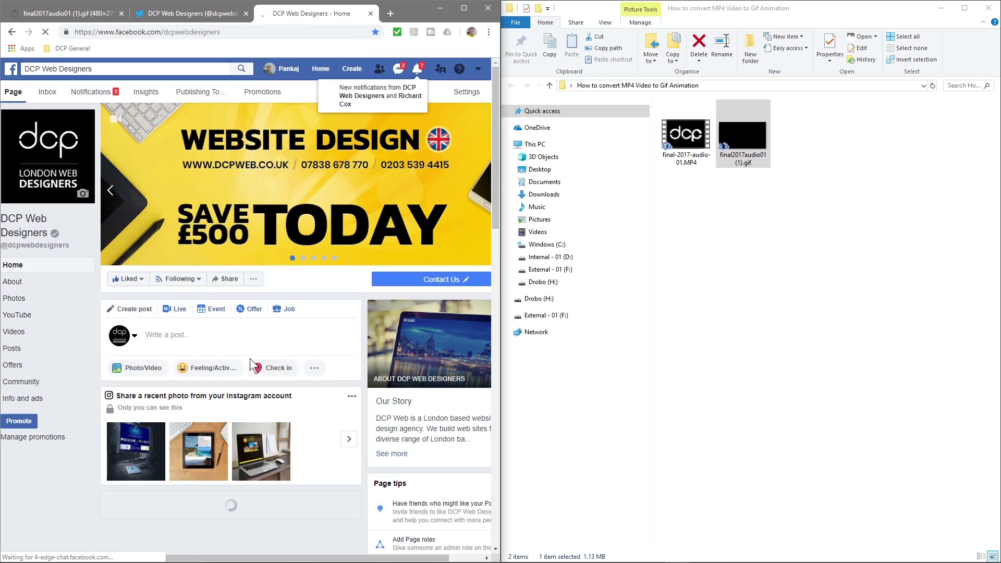
- Share a page post reading 'Logo Gif Animation' with the logo GIF attached
click(202, 334)
text(Logo Gif)
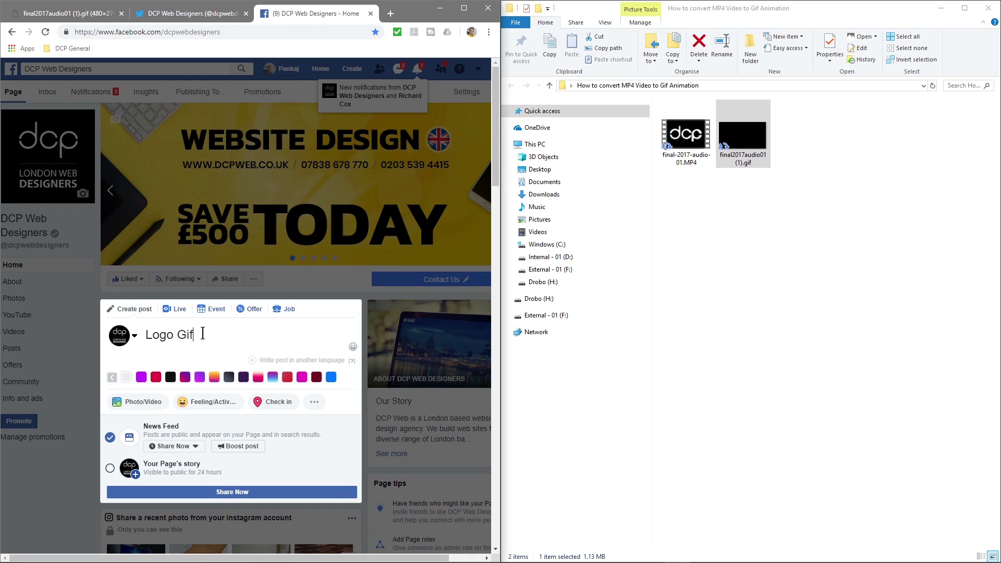
text( Animation)
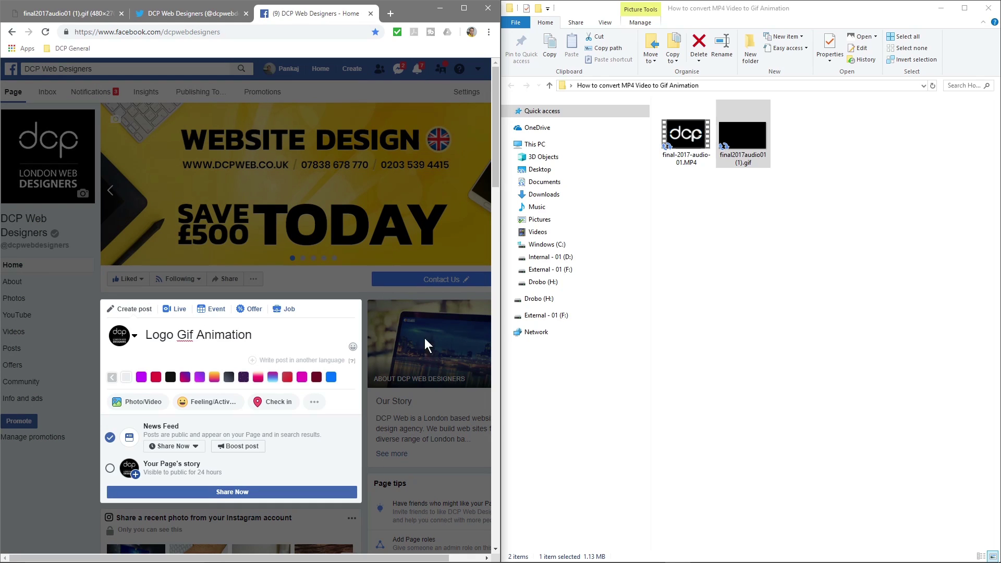
drag(756, 137, 241, 364)
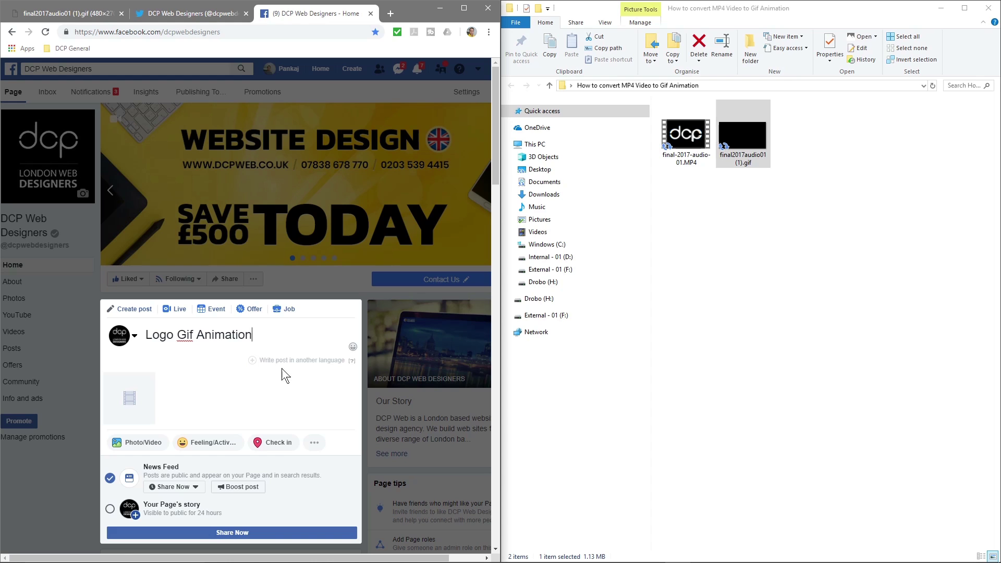
click(225, 533)
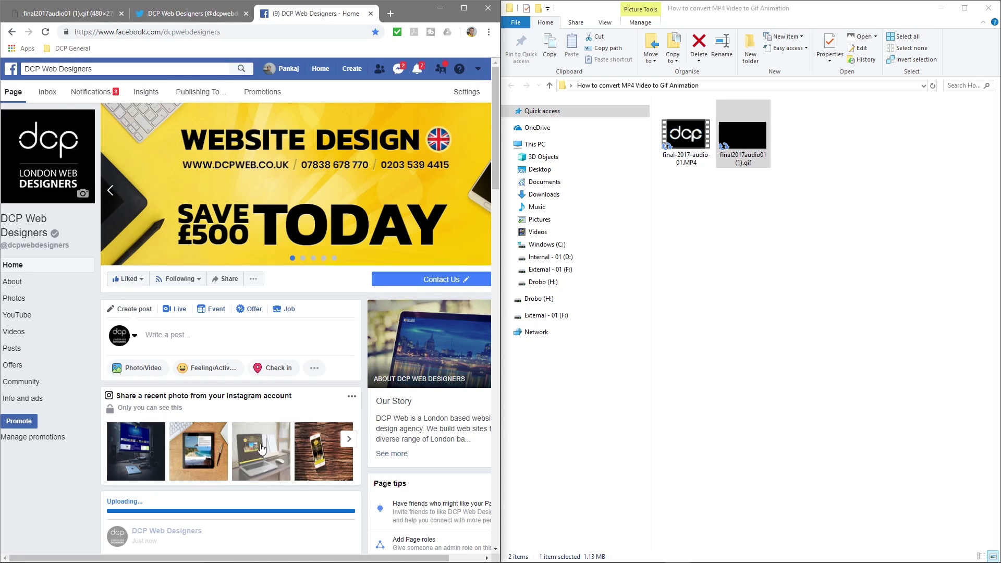
scroll(264, 377, down, 3)
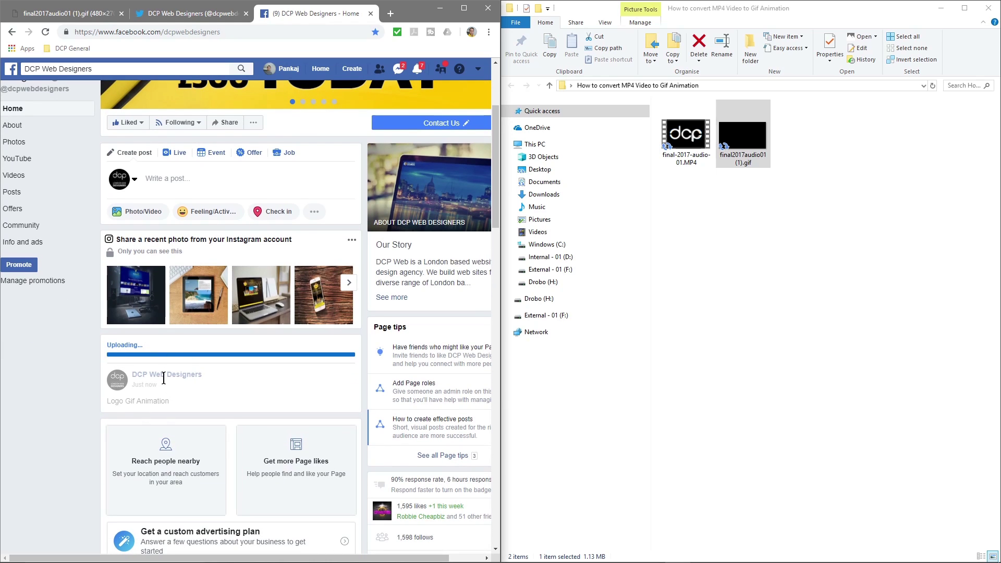
click(465, 8)
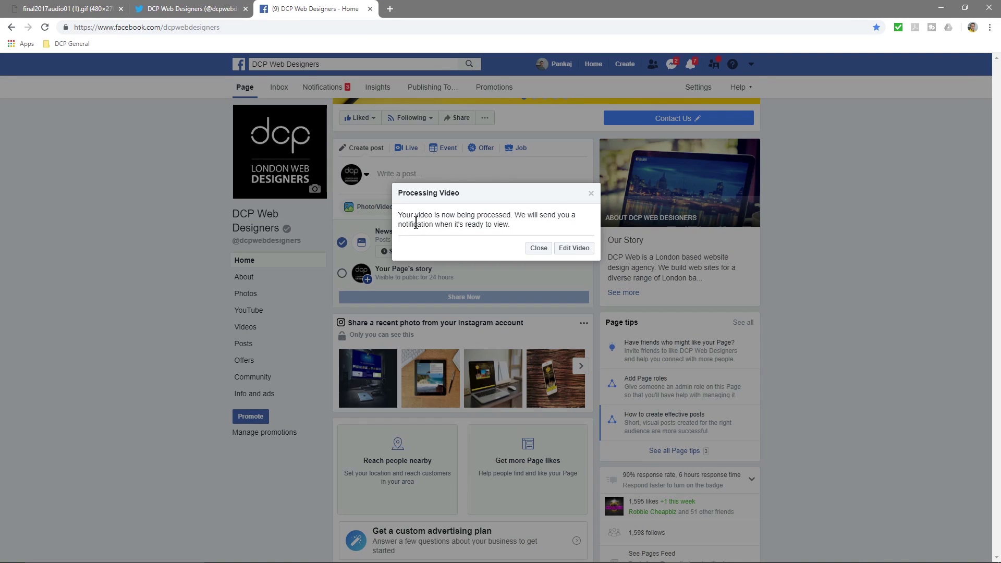
- Dismiss the Processing Video notice and scroll down to the page's posts
click(539, 248)
scroll(542, 253, down, 12)
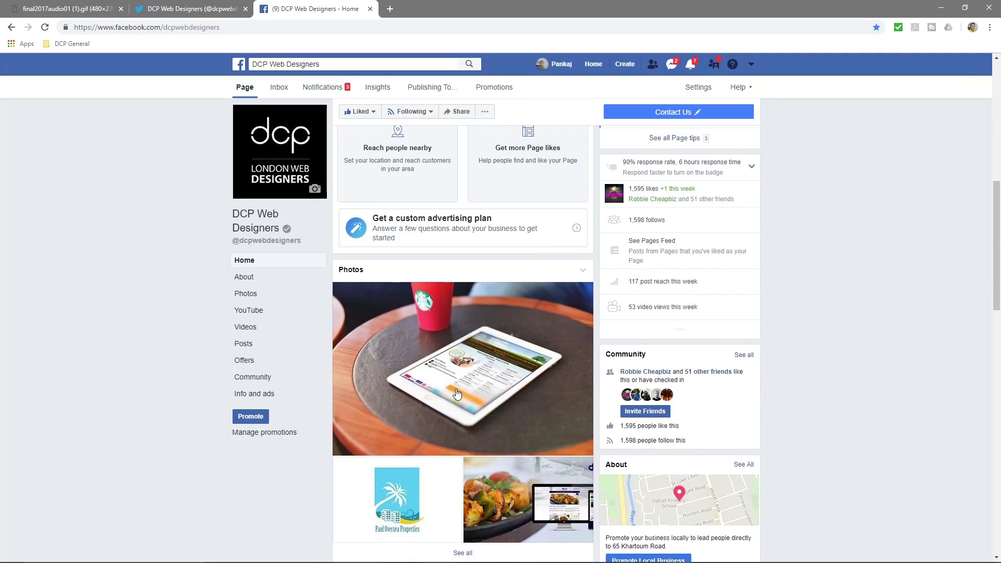
scroll(458, 392, down, 6)
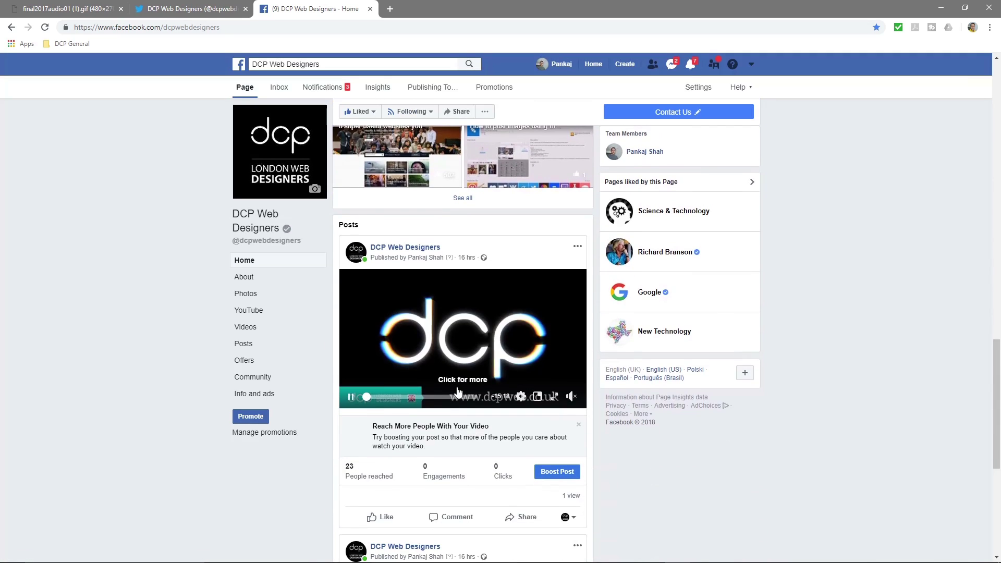
scroll(459, 392, down, 1)
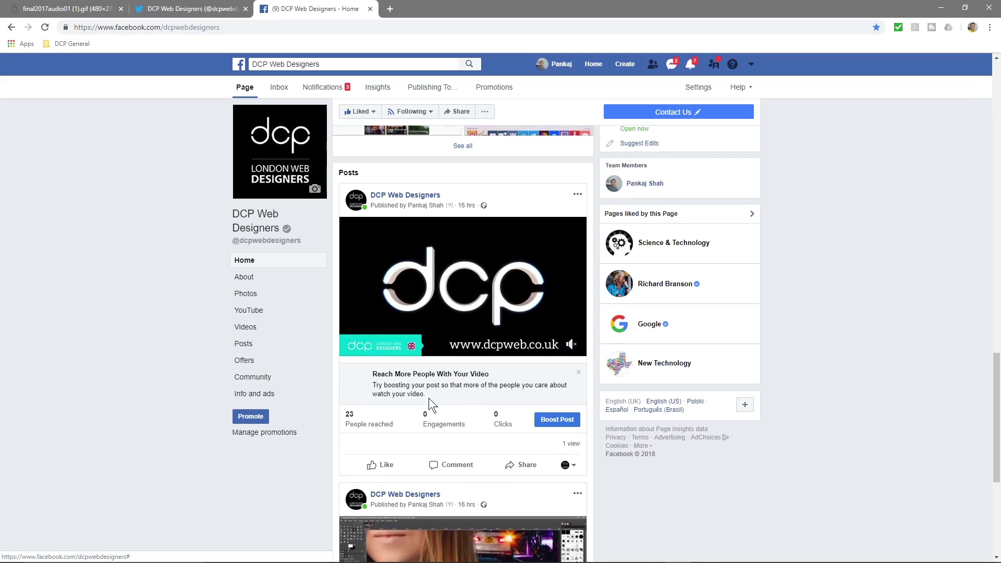
- Check the tweeted GIF on Twitter, then reload the Facebook page to show the new post
key(ctrl+shift+Tab)
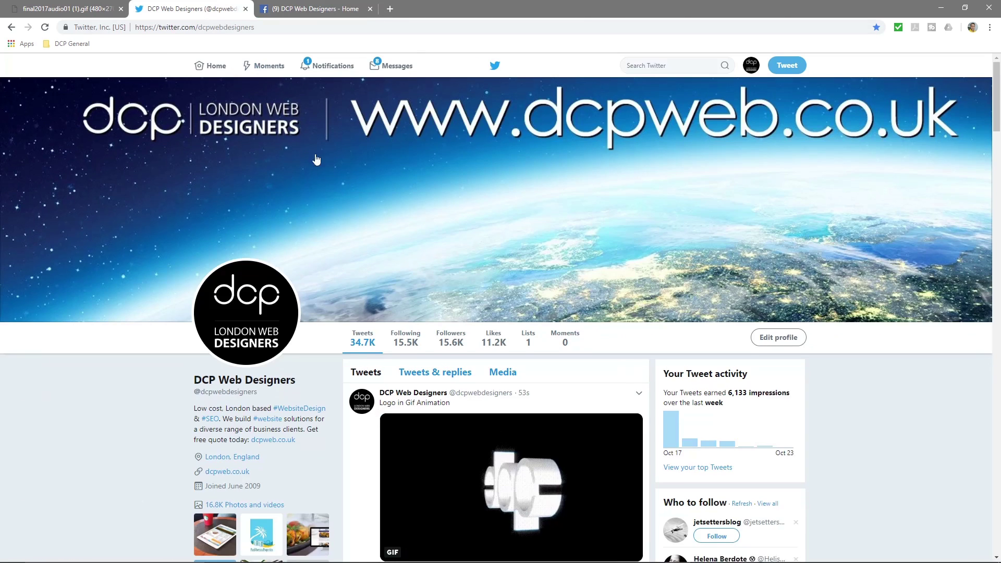
scroll(498, 467, down, 5)
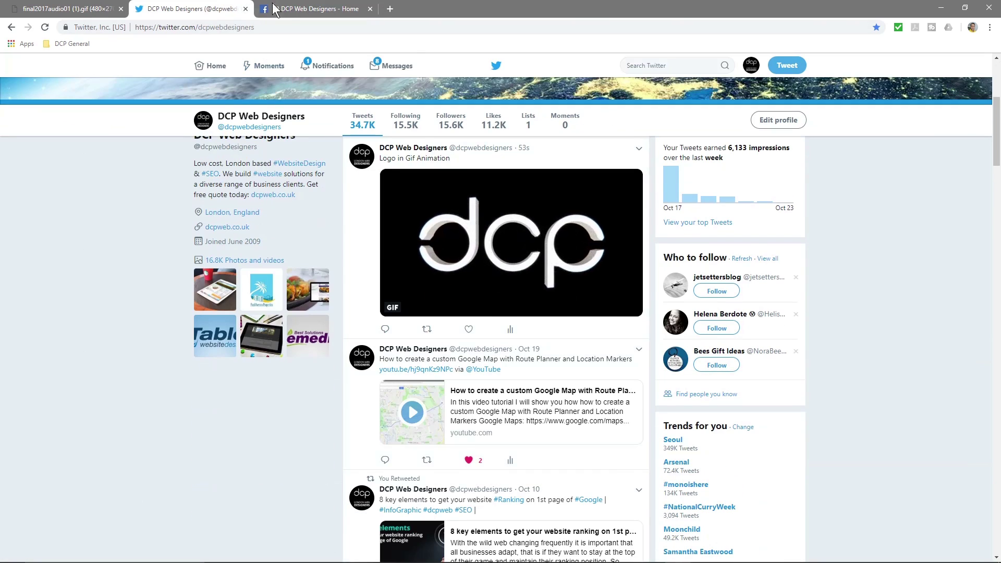
click(302, 9)
scroll(161, 317, up, 3)
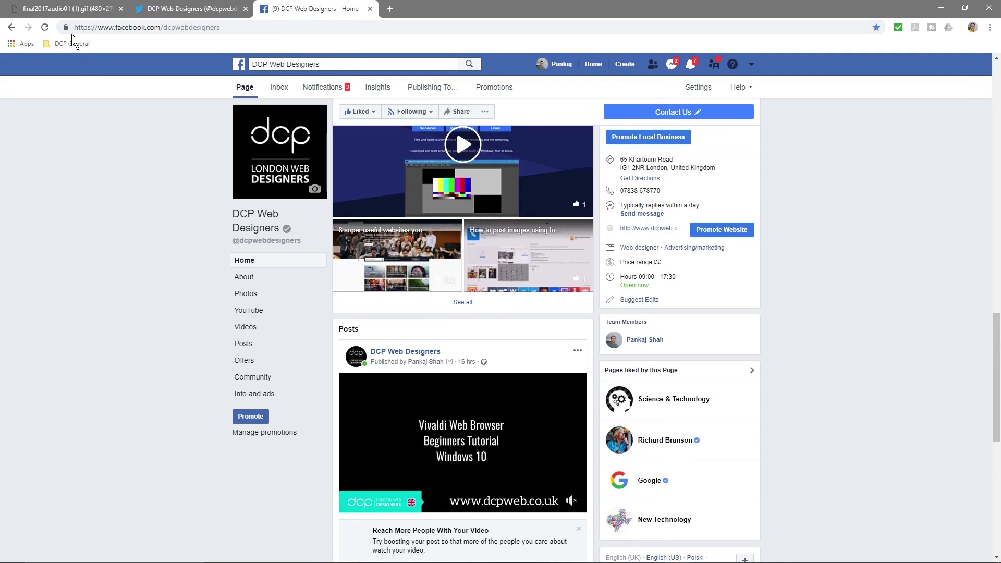
click(45, 27)
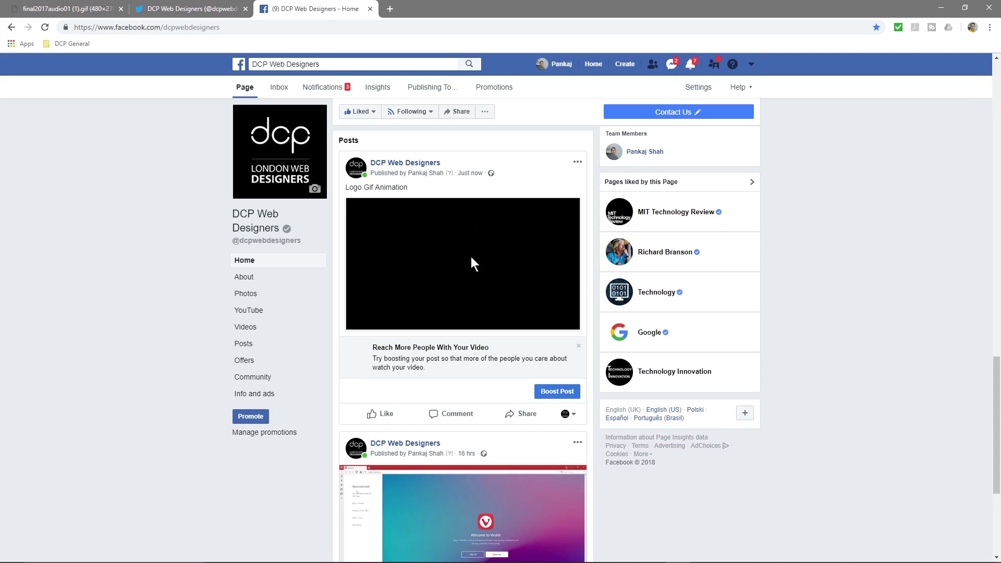
- Check the Twitter and Facebook tabs, then close both tabs and the Chrome window
click(229, 13)
click(271, 11)
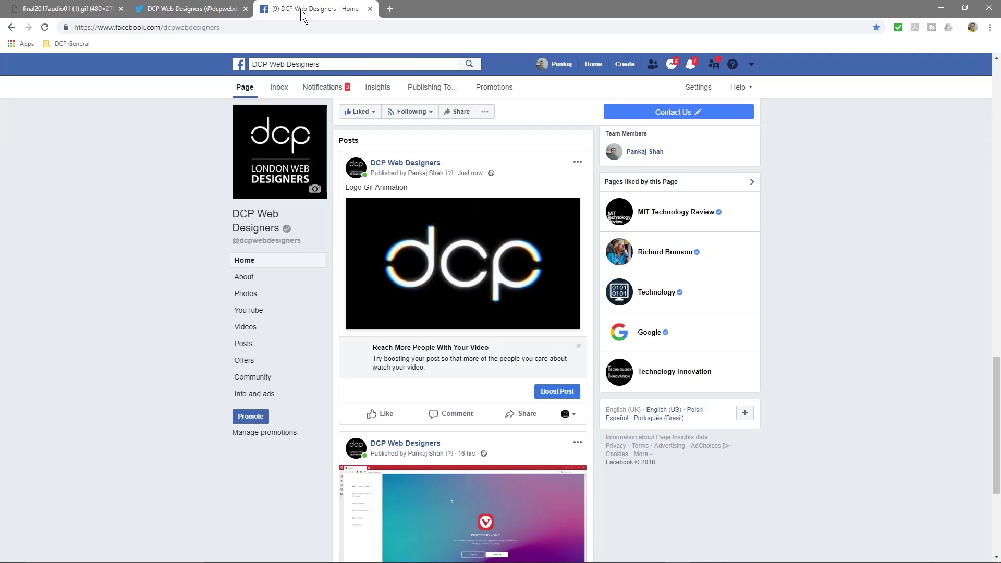
click(245, 9)
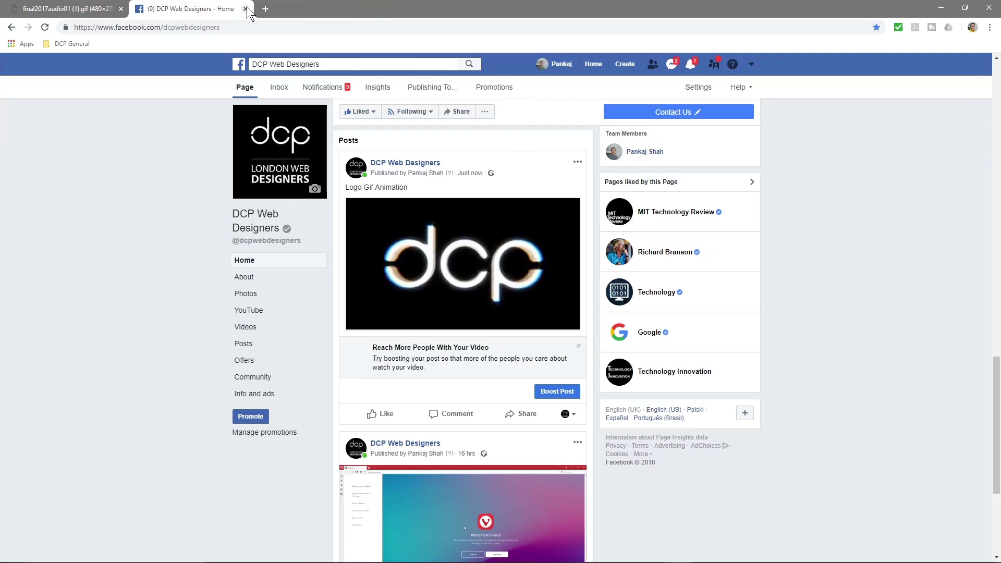
click(245, 9)
click(121, 9)
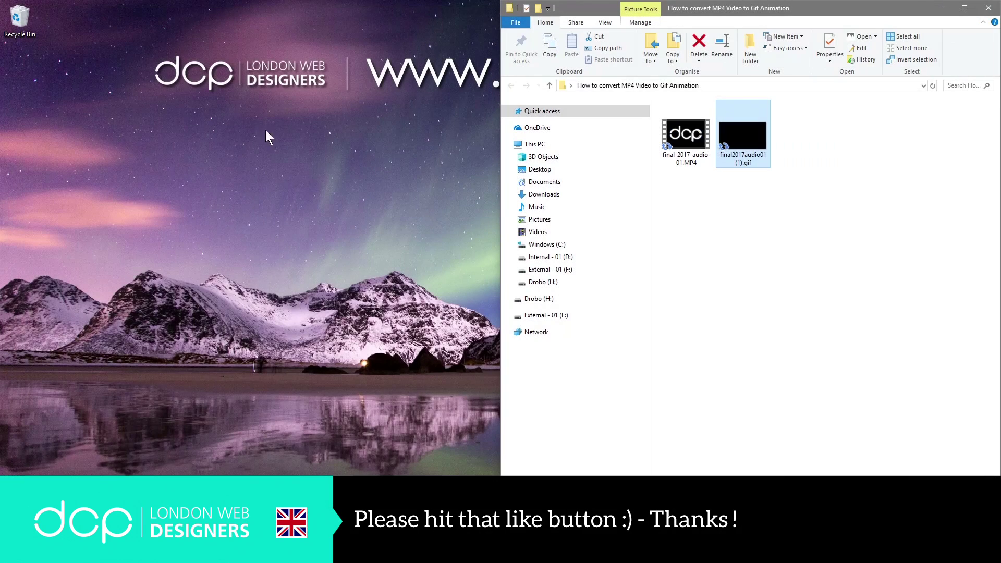